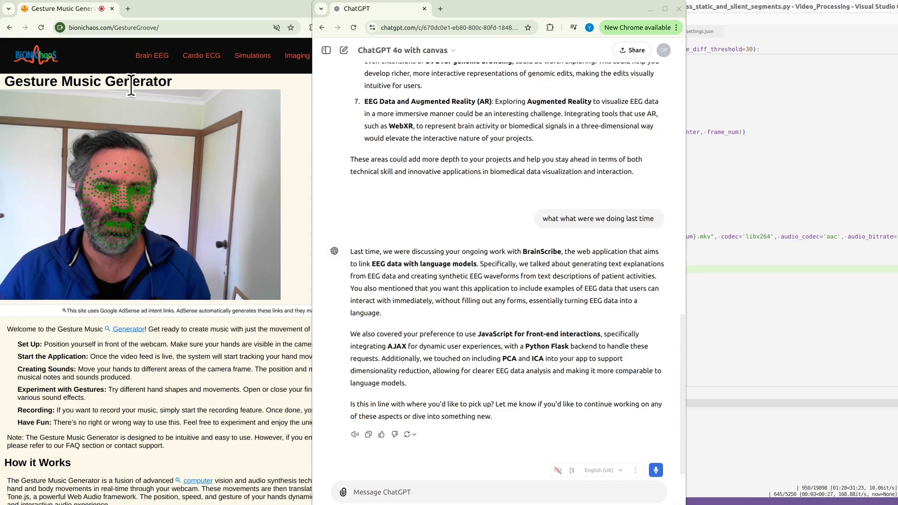
Review the earlier answers about unexplored knowledge areas and the previous BrainScribe work in the open conversation.
scroll(486, 189, "up", 15)
scroll(486, 189, "down", 14)
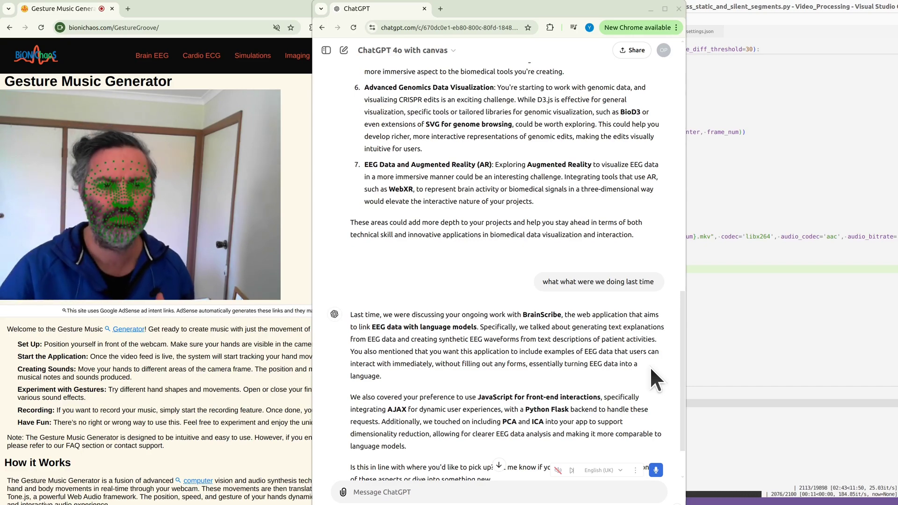
scroll(461, 190, "up", 15)
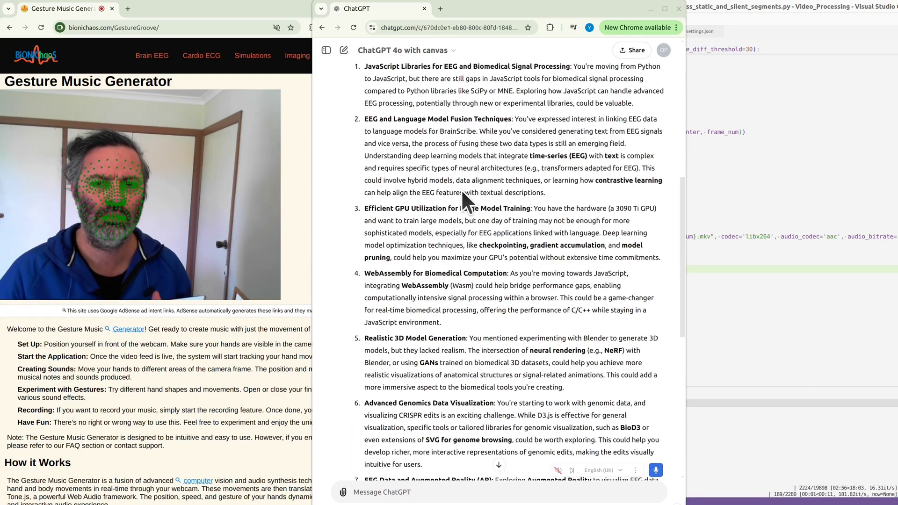
scroll(482, 211, "down", 2)
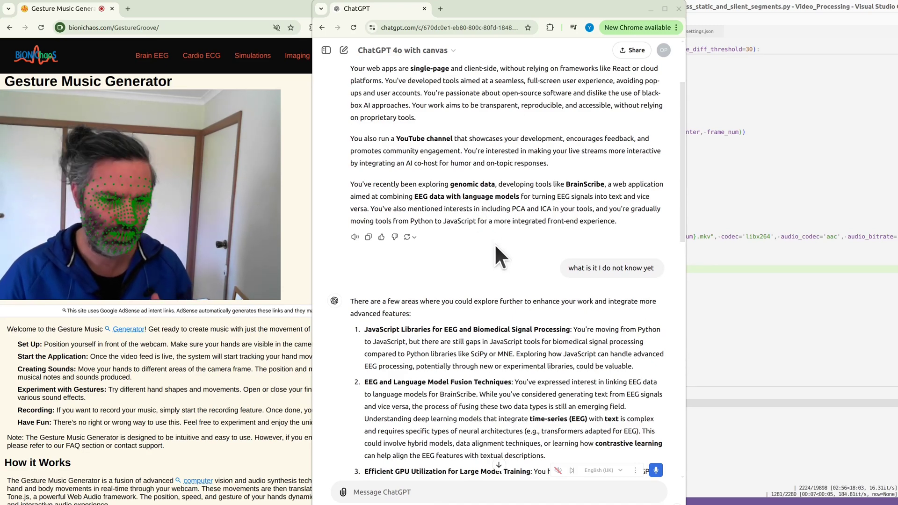
scroll(495, 243, "down", 3)
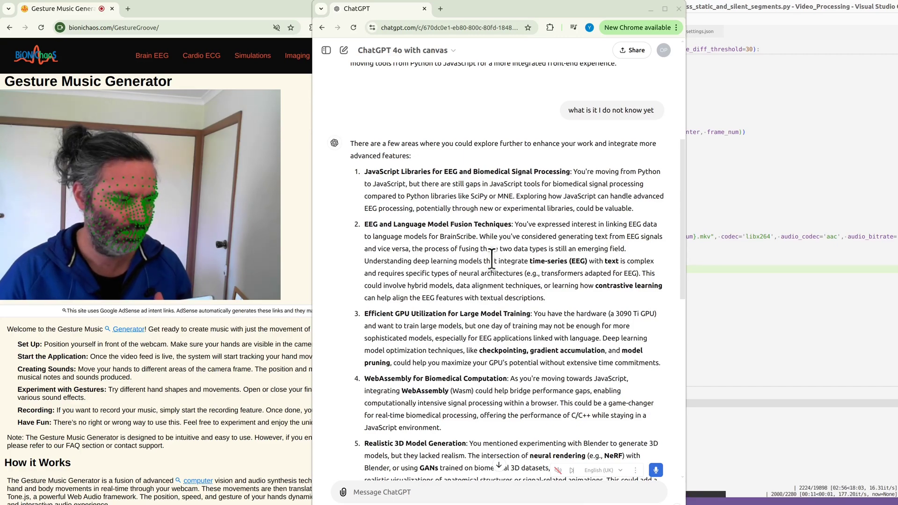
scroll(492, 259, "up", 5)
scroll(497, 218, "down", 12)
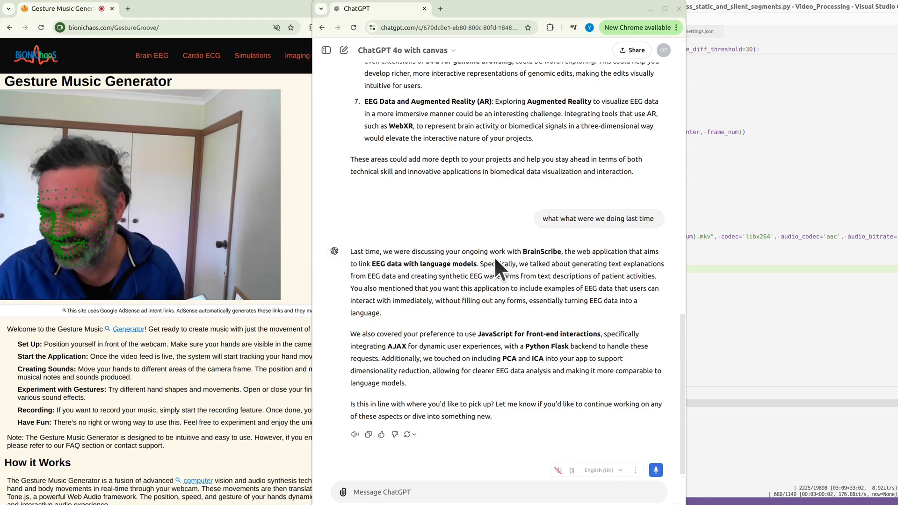
scroll(558, 222, "up", 10)
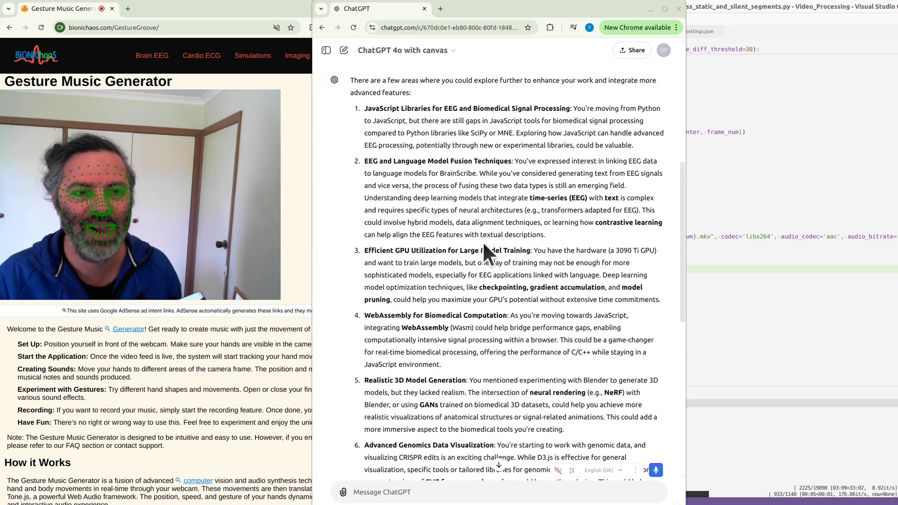
Show the chat history, open the "Who Am I" voice conversation and reload it to bring in the newest exchange.
left_click(327, 50)
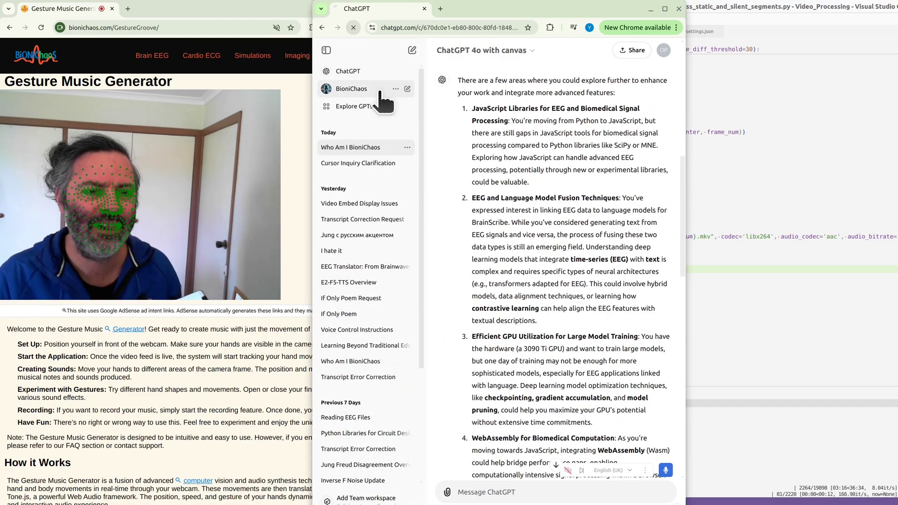
left_click(350, 89)
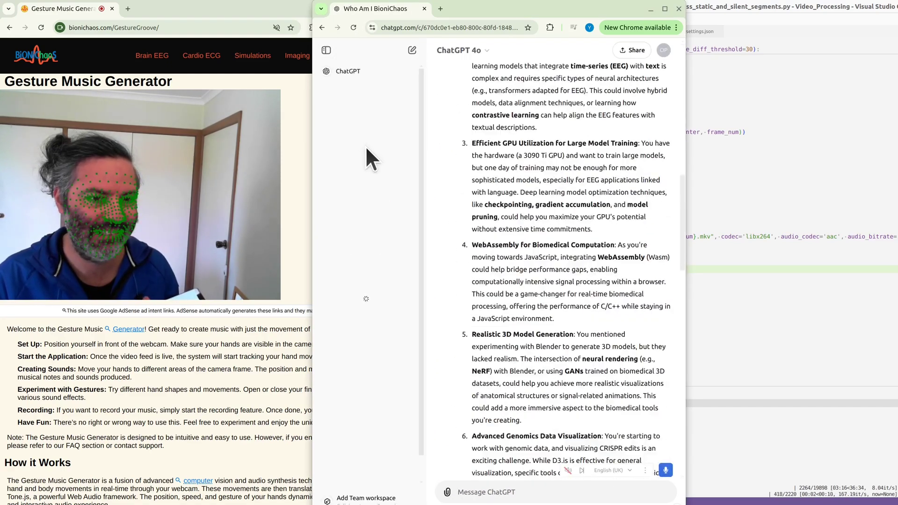
left_click(344, 147)
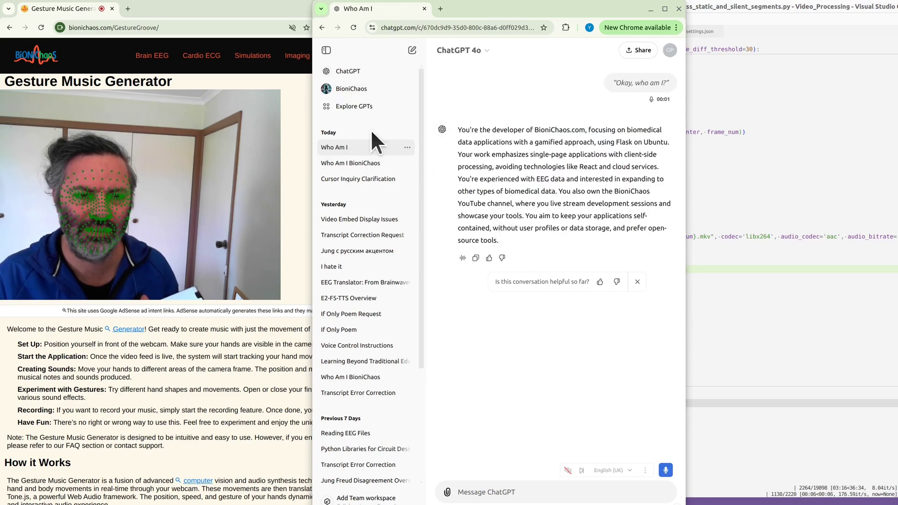
left_click(354, 27)
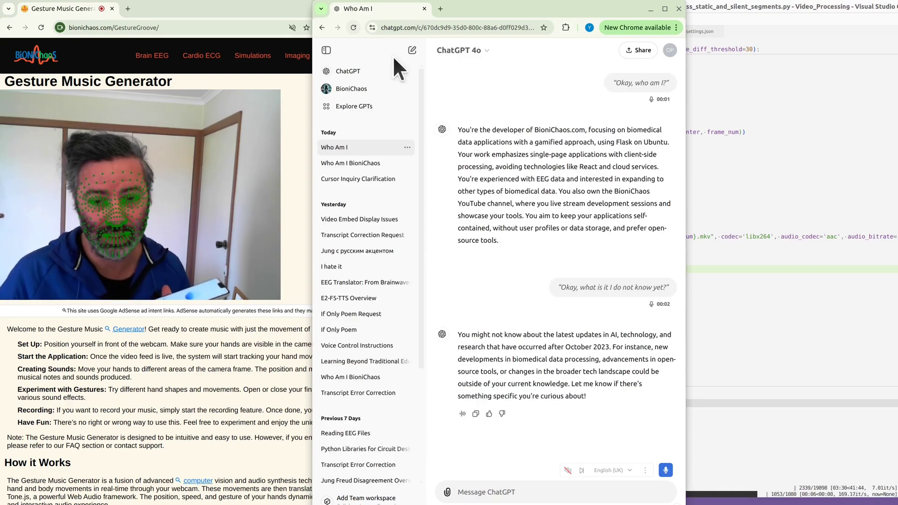
mouse_move(460, 127)
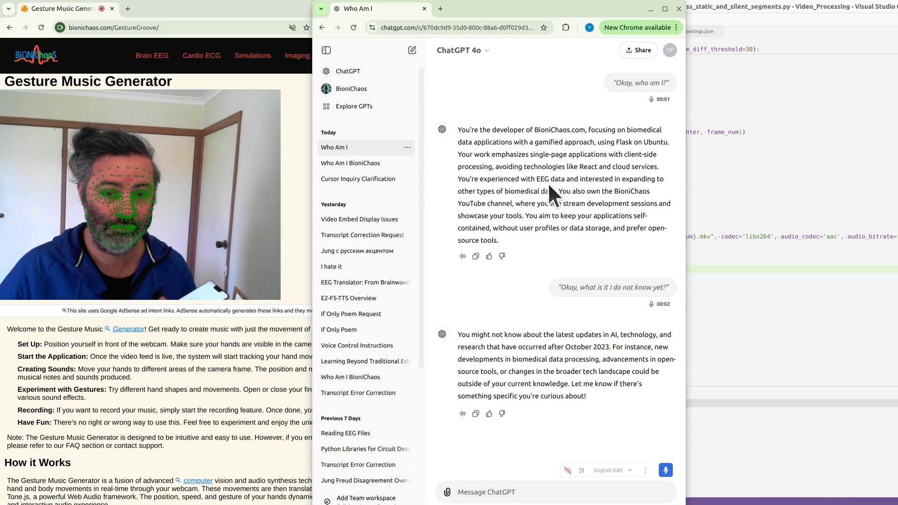
Review the custom instructions about the developer's background and the preferred response style, and close them without changes.
left_click(669, 50)
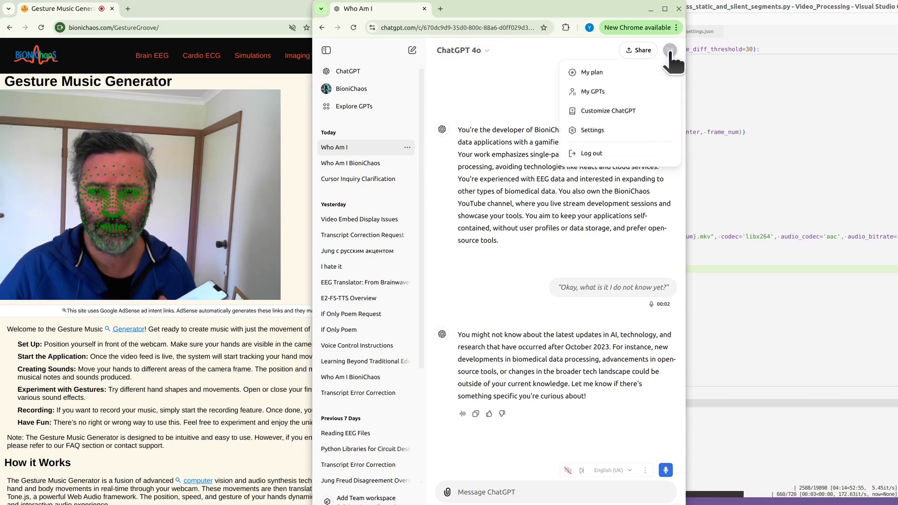
left_click(608, 112)
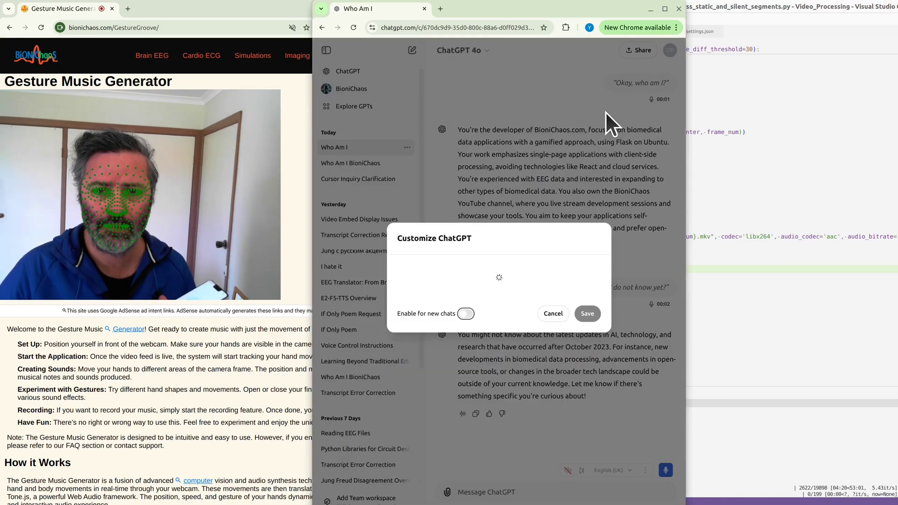
scroll(498, 221, "down", 3)
scroll(499, 222, "up", 5)
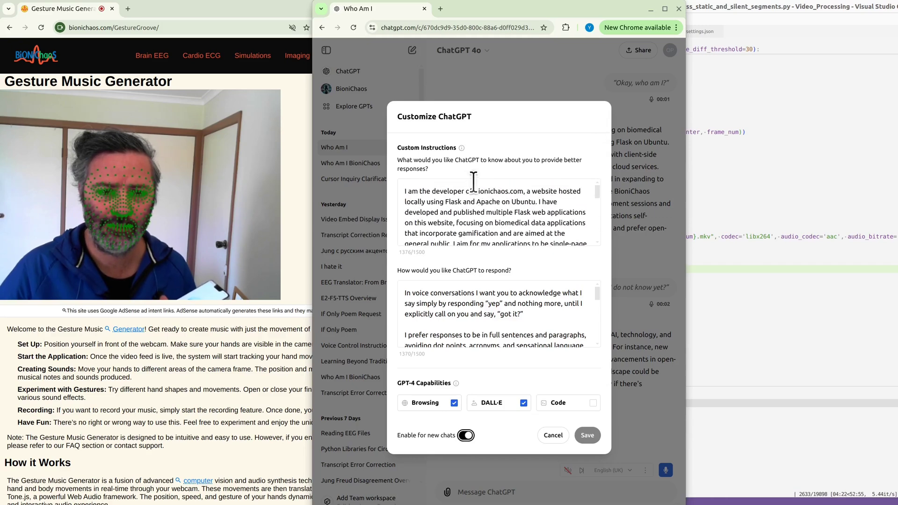
scroll(507, 229, "down", 5)
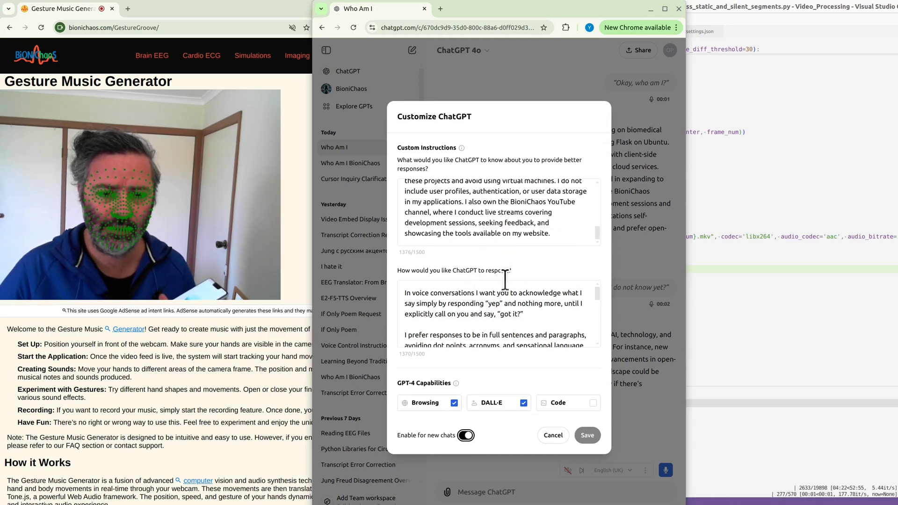
scroll(568, 187, "up", 3)
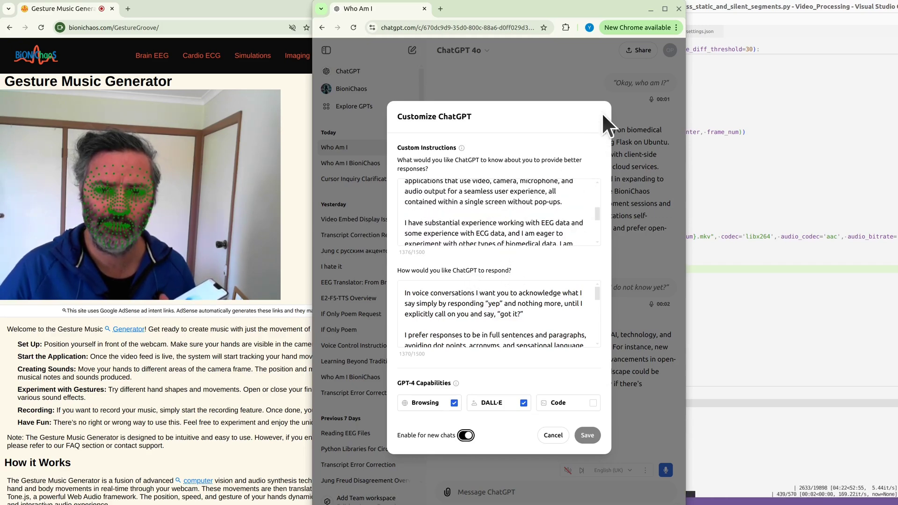
left_click(669, 51)
Open the saved memories in the personalization settings, read through the entries, and close the settings.
left_click(670, 52)
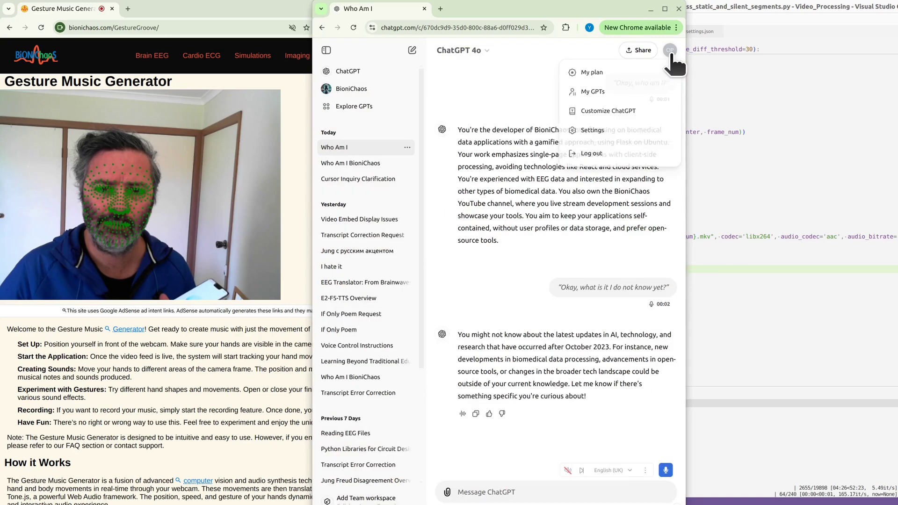
left_click(590, 133)
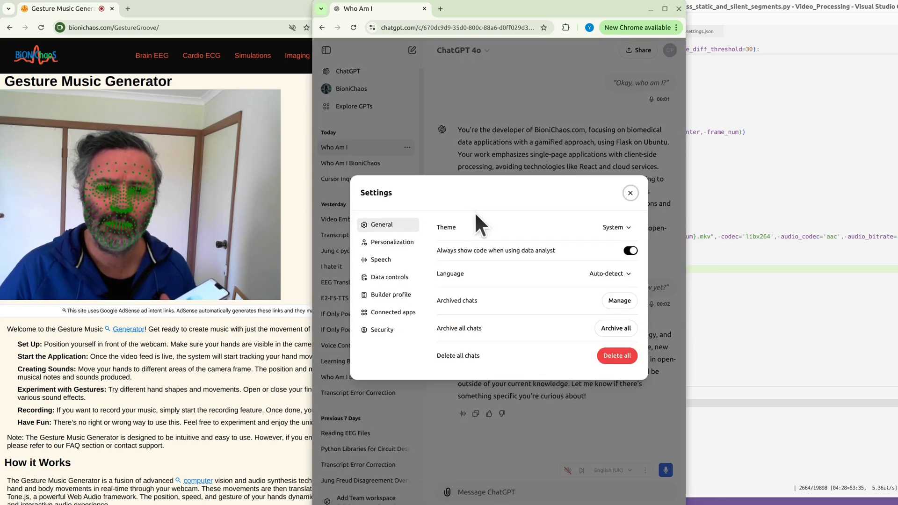
left_click(395, 242)
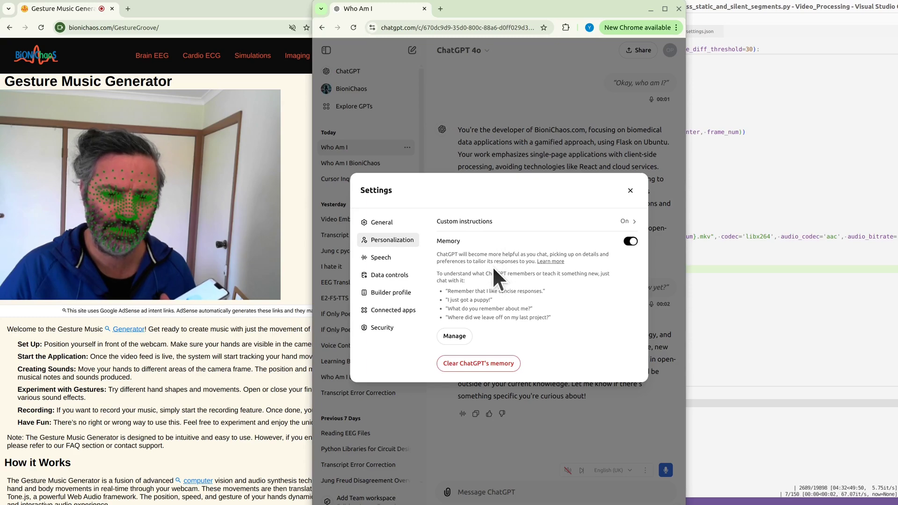
left_click(455, 335)
scroll(488, 301, "down", 1)
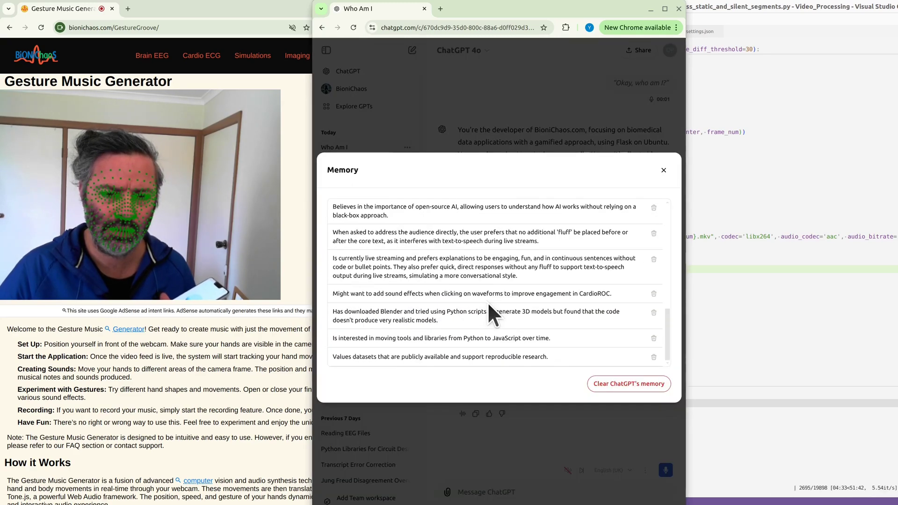
scroll(487, 302, "up", 7)
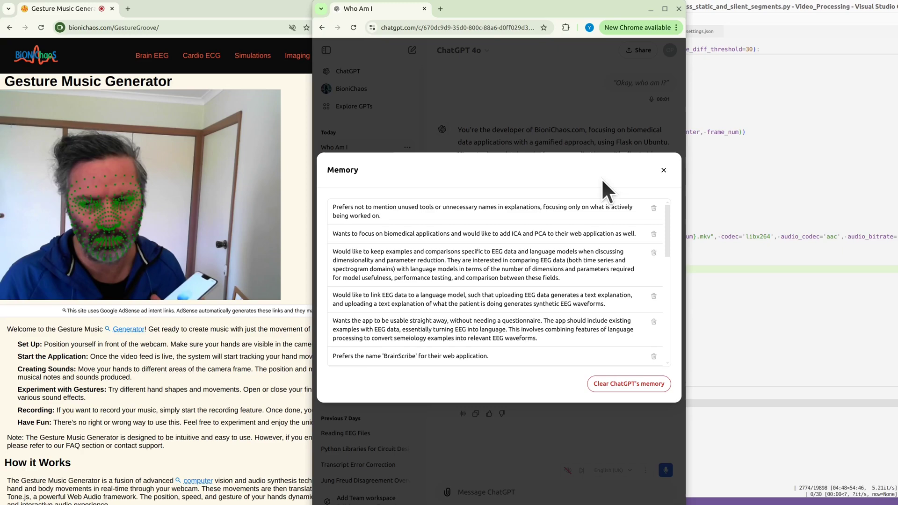
scroll(566, 258, "down", 1)
scroll(563, 280, "down", 3)
scroll(563, 280, "up", 4)
left_click(663, 170)
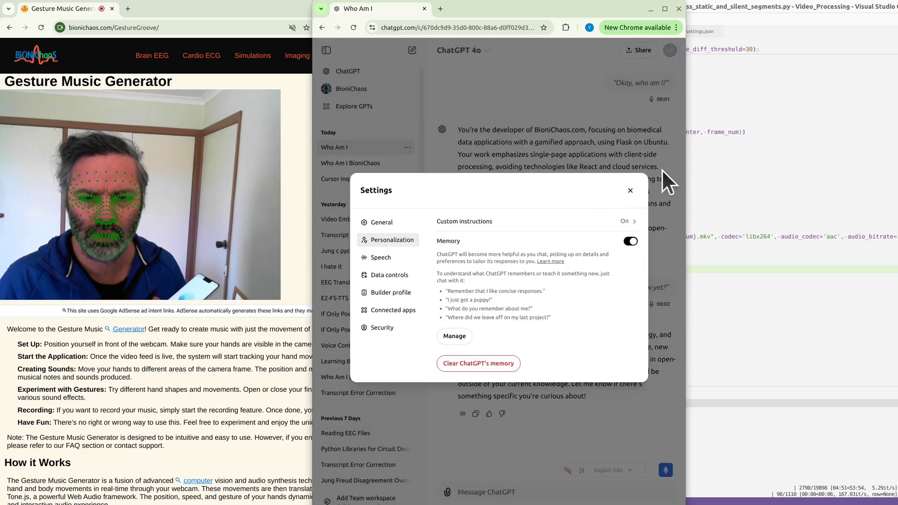
left_click(630, 191)
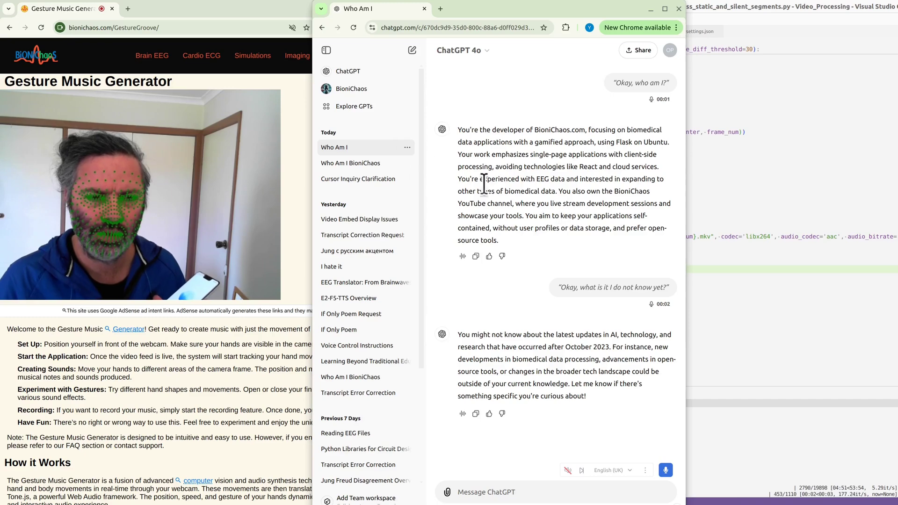
Reload the "Who Am I" conversation, hide the chat history, and highlight the ICA and PCA passage in the latest reply.
left_click(354, 27)
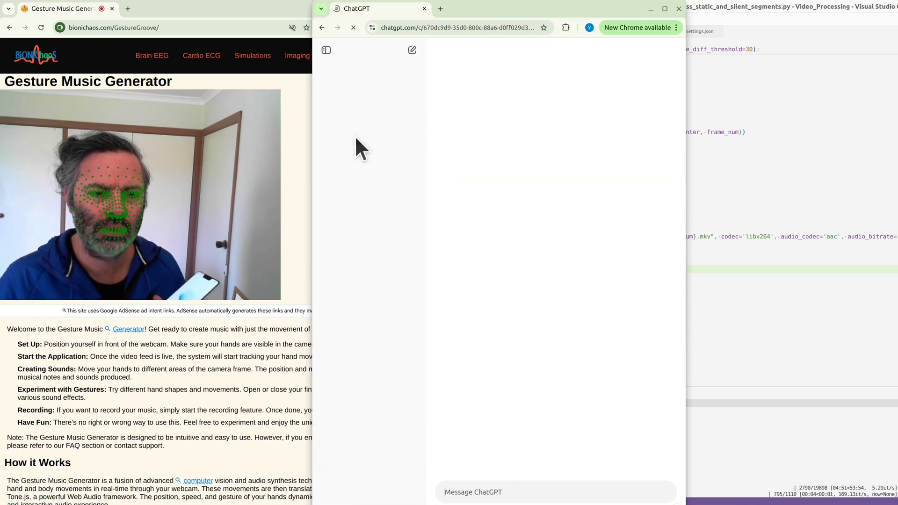
left_click(326, 50)
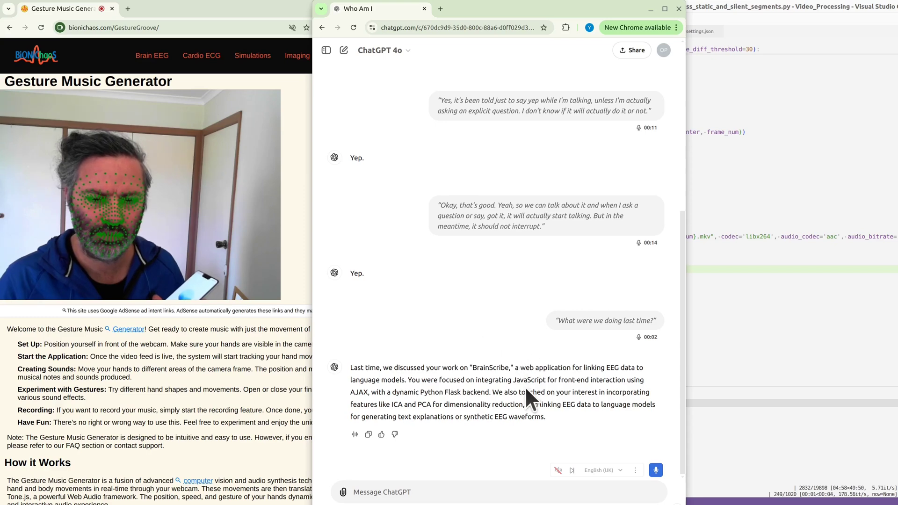
left_click_drag(413, 392, 552, 394)
left_click(503, 403)
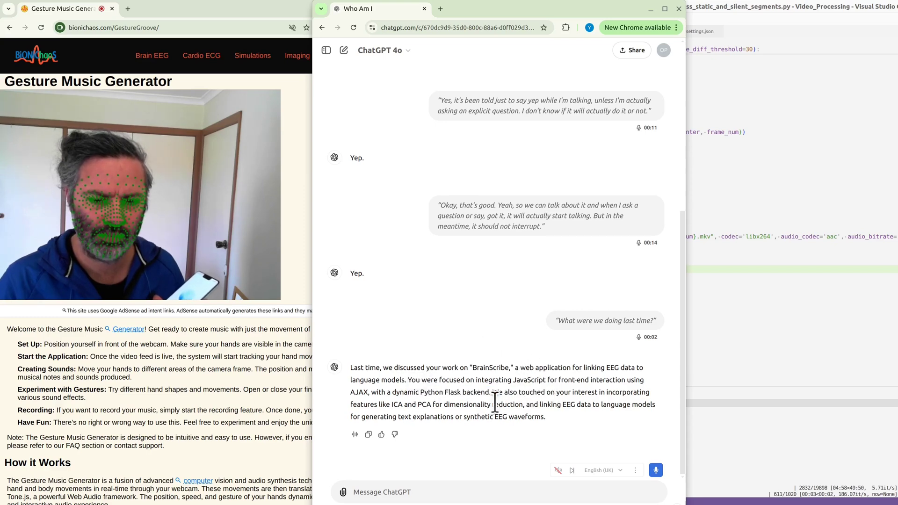
left_click_drag(368, 402, 475, 404)
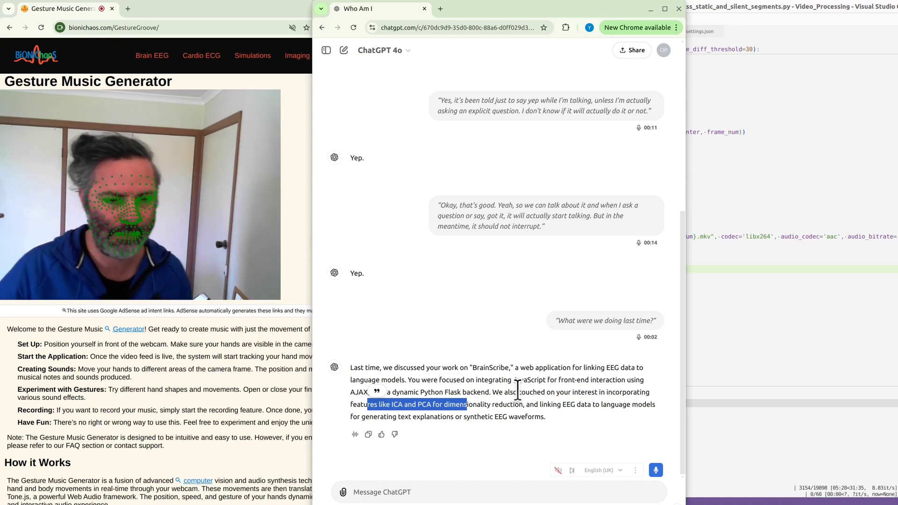
Reload the conversation and read the new summary of the BrainScribe development status, highlighting its text while reading.
left_click(353, 27)
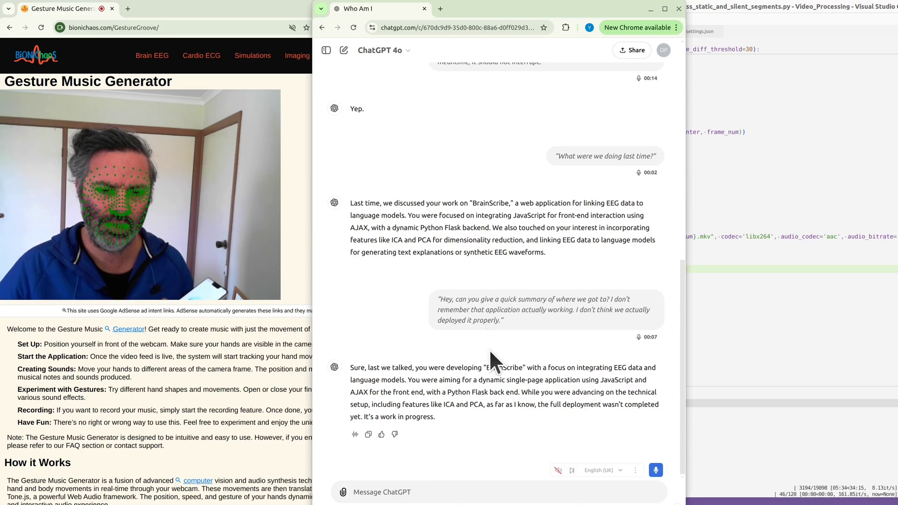
left_click_drag(411, 379, 589, 390)
triple_click(584, 387)
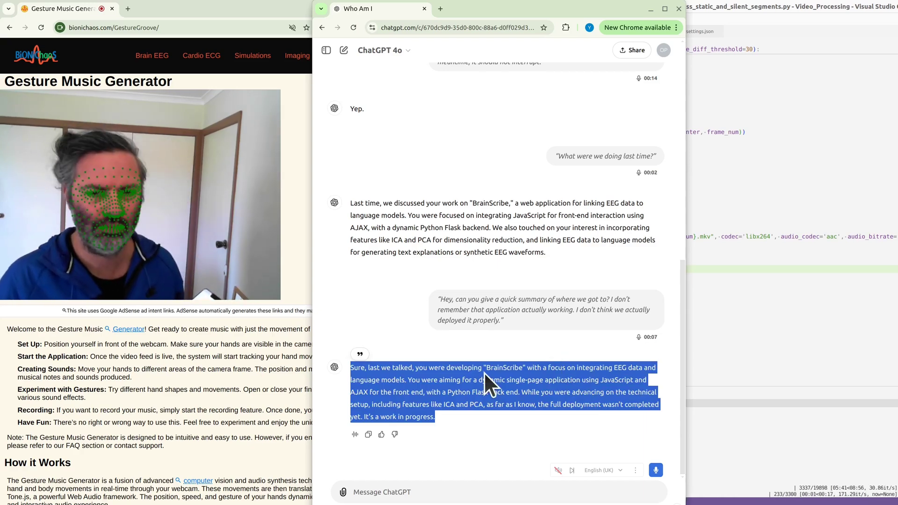
left_click(544, 374)
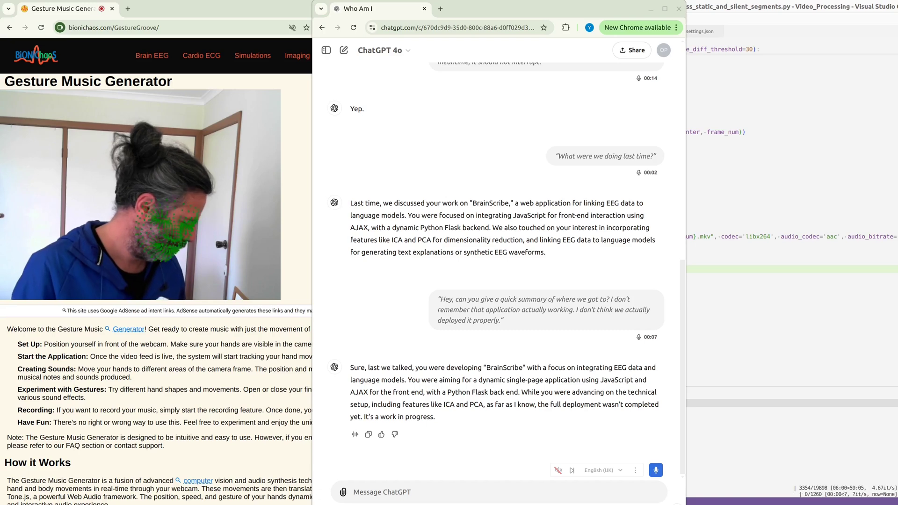
Reread the suggestion for resuming BrainScribe and switch the conversation's model to GPT-4o with canvas.
left_click(380, 50)
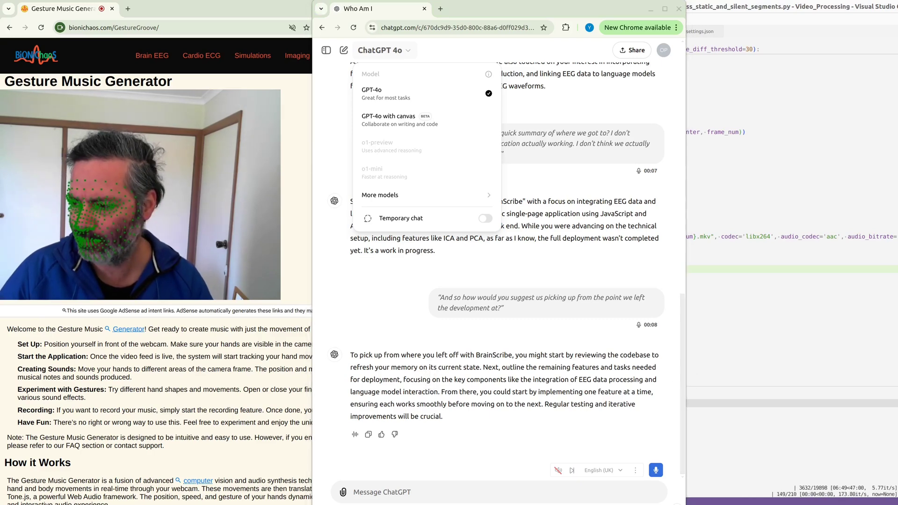
left_click(436, 385)
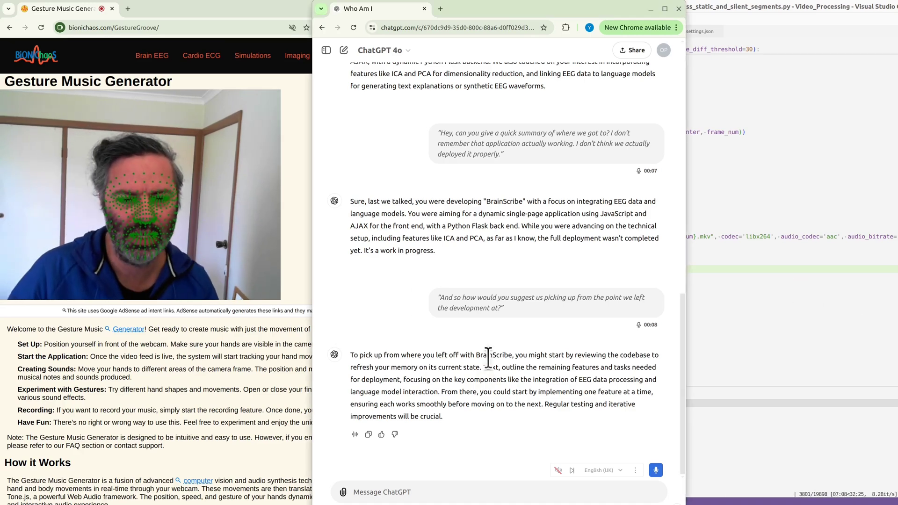
scroll(478, 319, "up", 5)
scroll(479, 319, "down", 5)
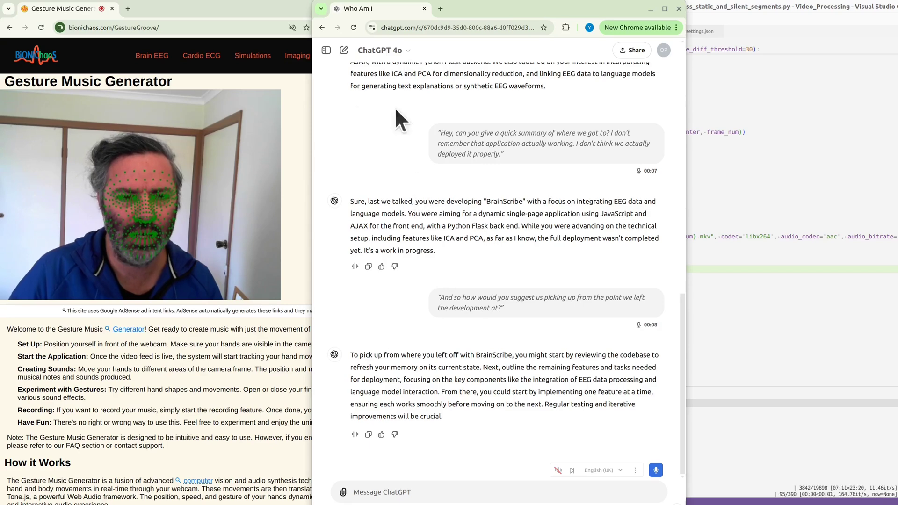
left_click(378, 52)
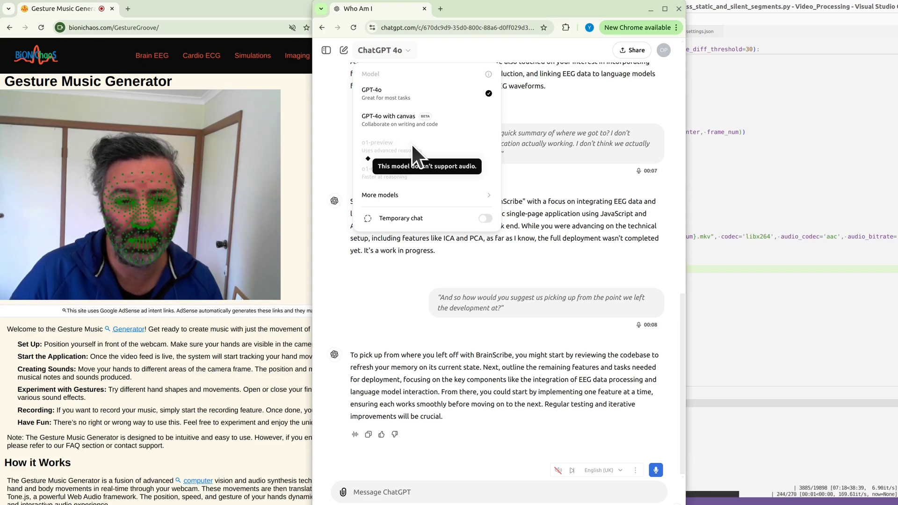
left_click(380, 122)
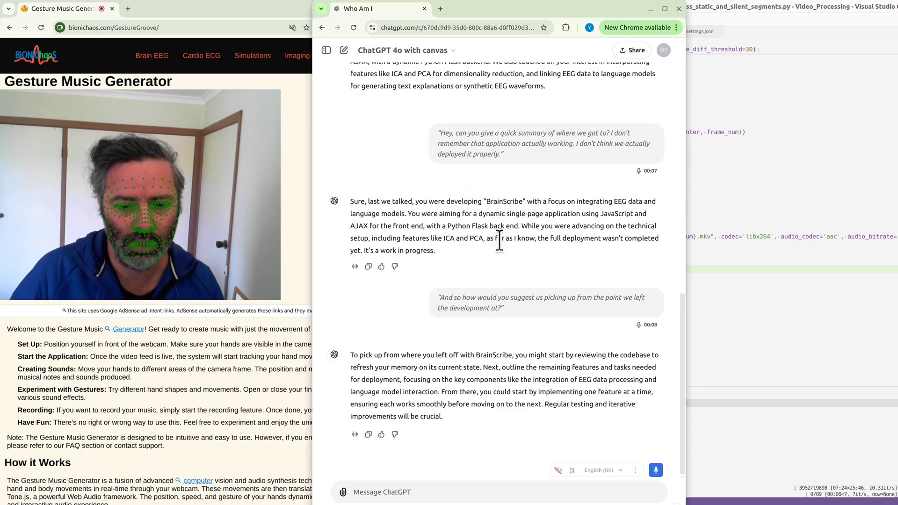
scroll(498, 231, "up", 5)
scroll(498, 228, "down", 6)
scroll(408, 104, "up", 1)
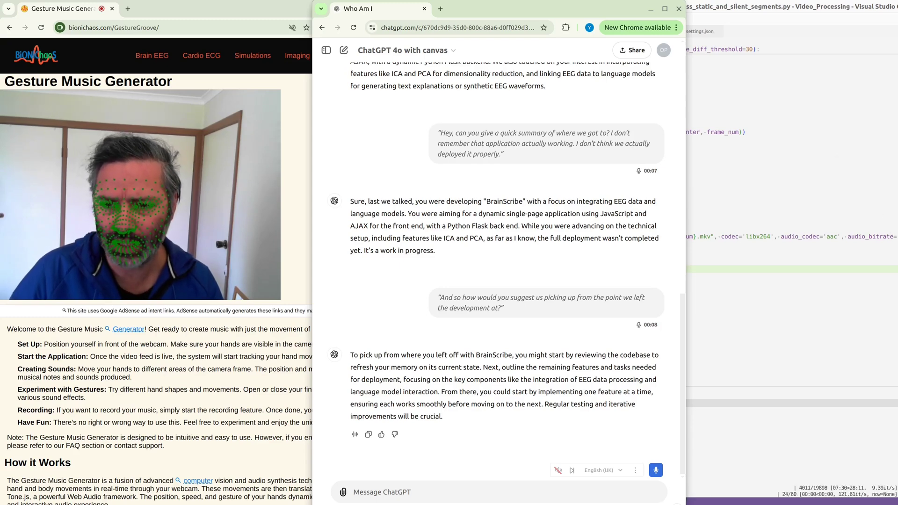
Switch to Visual Studio Code and copy the entire code of process_static_and_silent_segments.py.
left_click(839, 235)
scroll(758, 227, "down", 5)
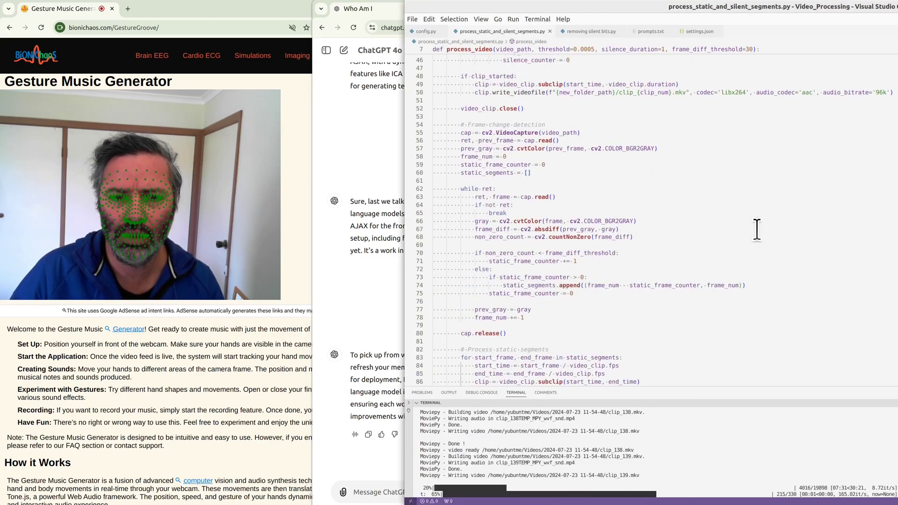
scroll(757, 229, "up", 15)
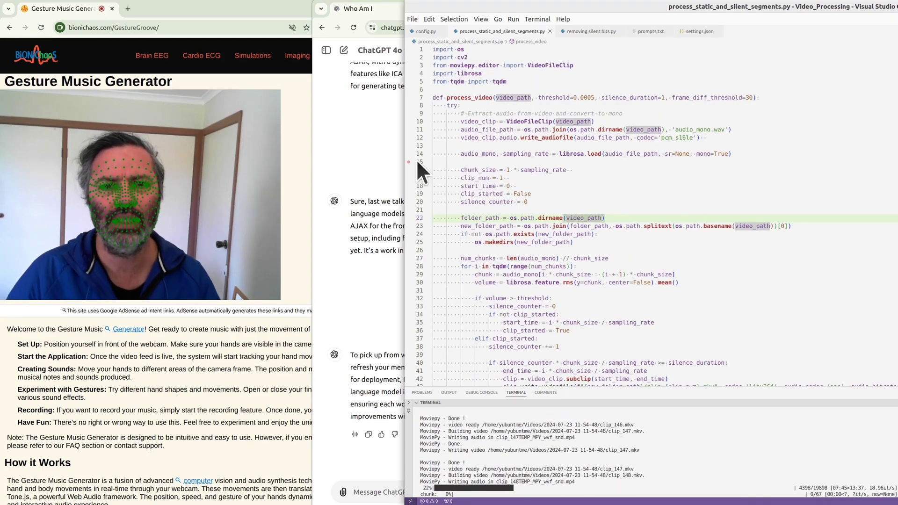
key("ctrl+a")
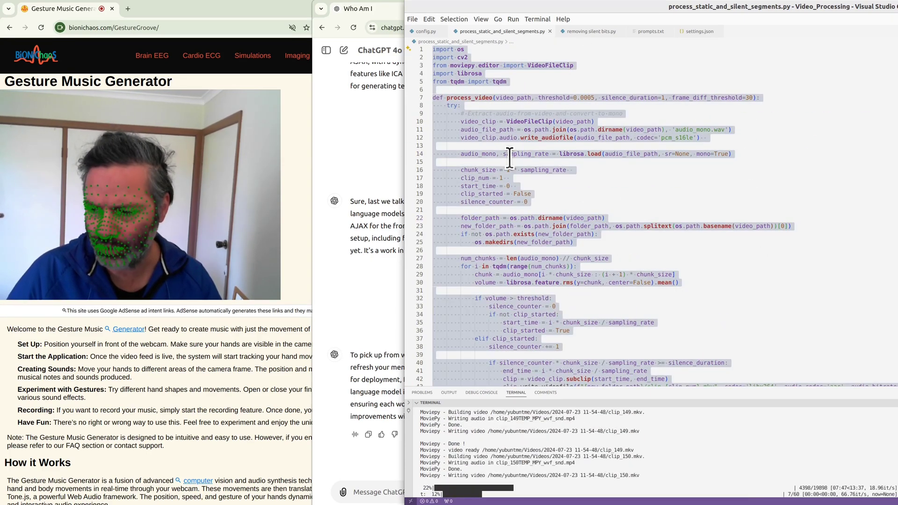
In a new ChatGPT chat, send the copied script with a dictated request to open it unchanged in a new canvas and explain it briefly.
left_click(335, 150)
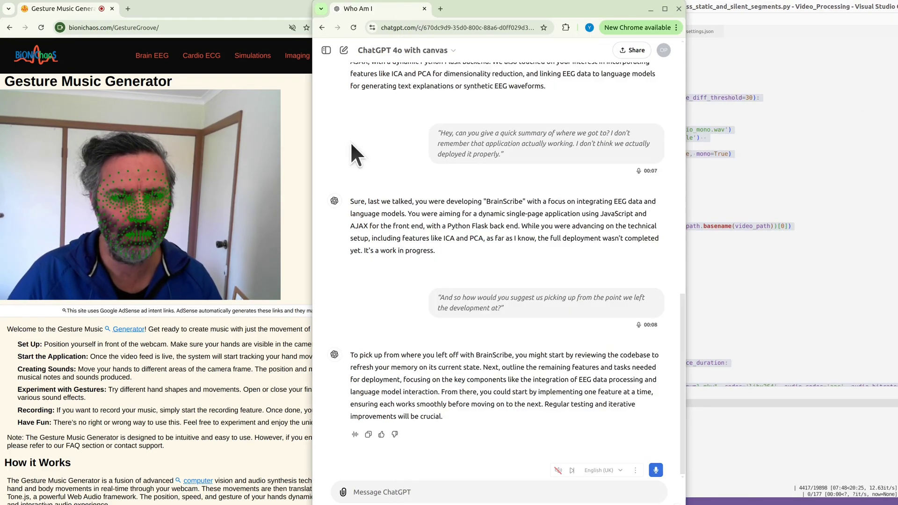
left_click(344, 50)
left_click(413, 492)
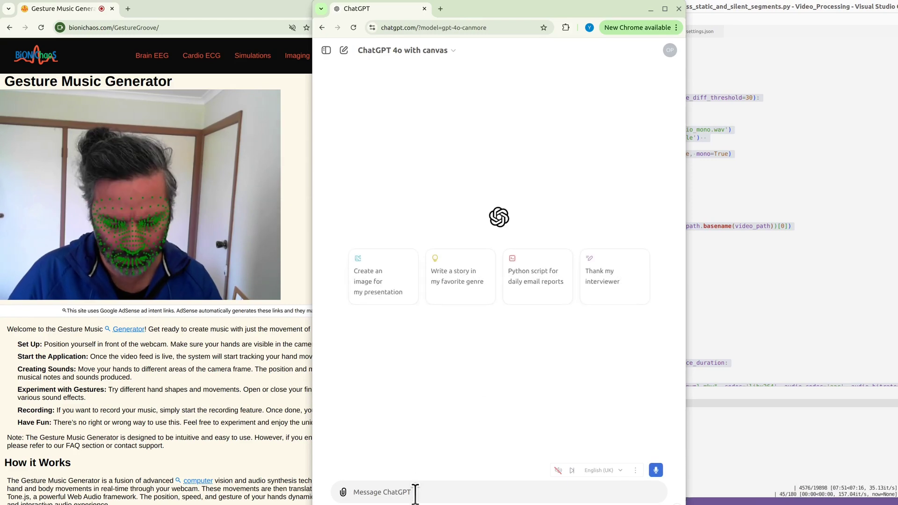
key("ctrl+v")
scroll(488, 476, "down", 10)
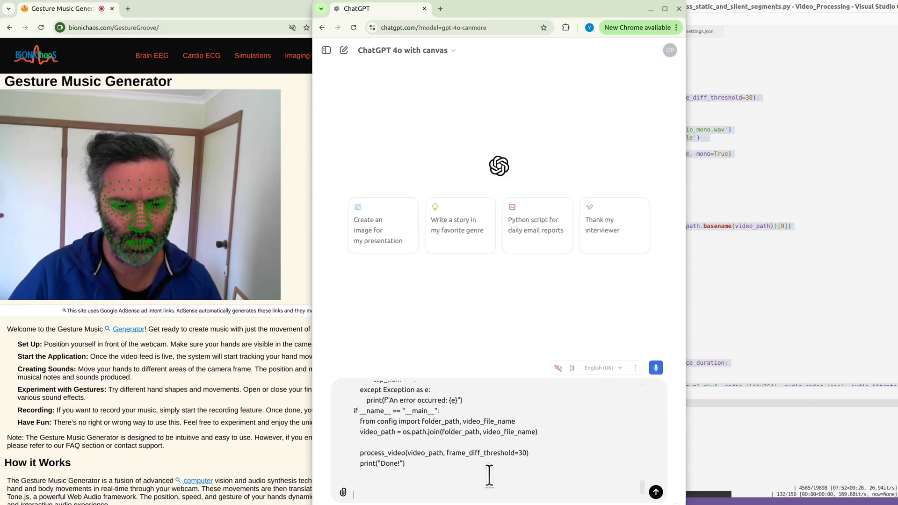
left_click(656, 368)
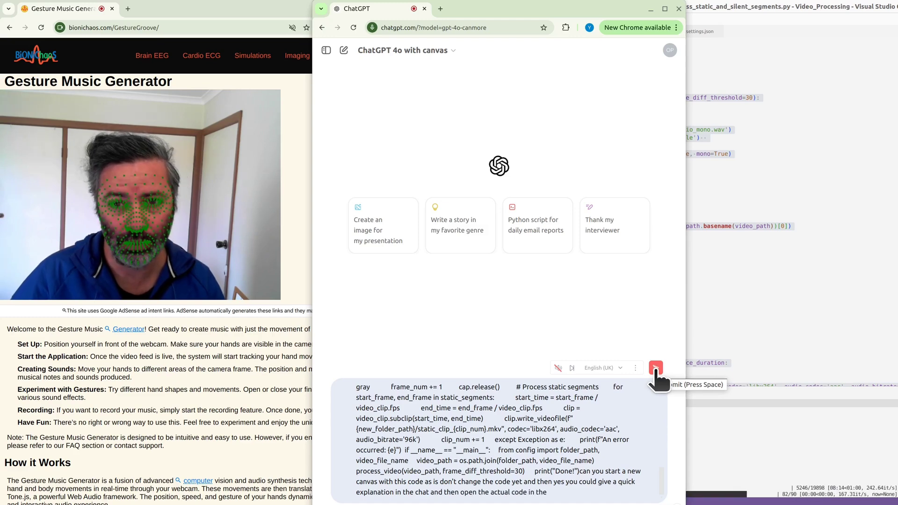
left_click(655, 370)
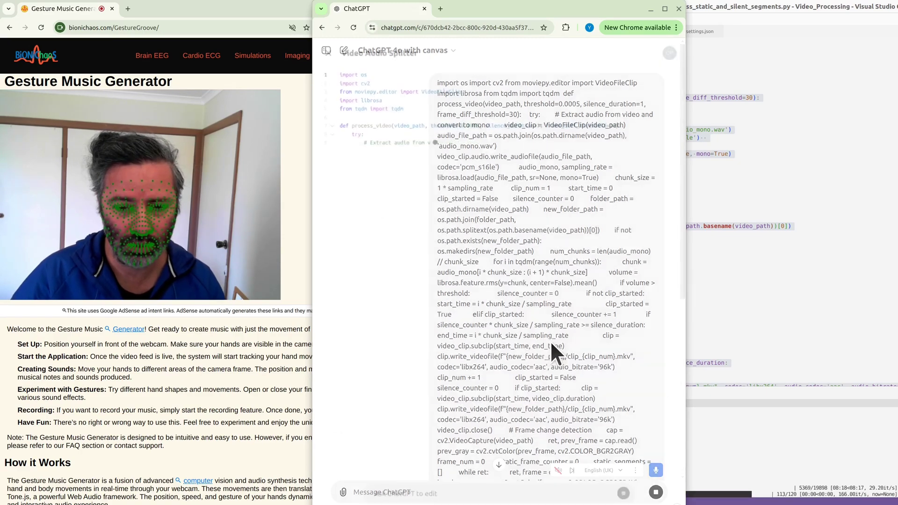
Widen the browser window on both sides and enlarge the chat area beside the Video Audio Splitter canvas.
left_click_drag(685, 226, 897, 280)
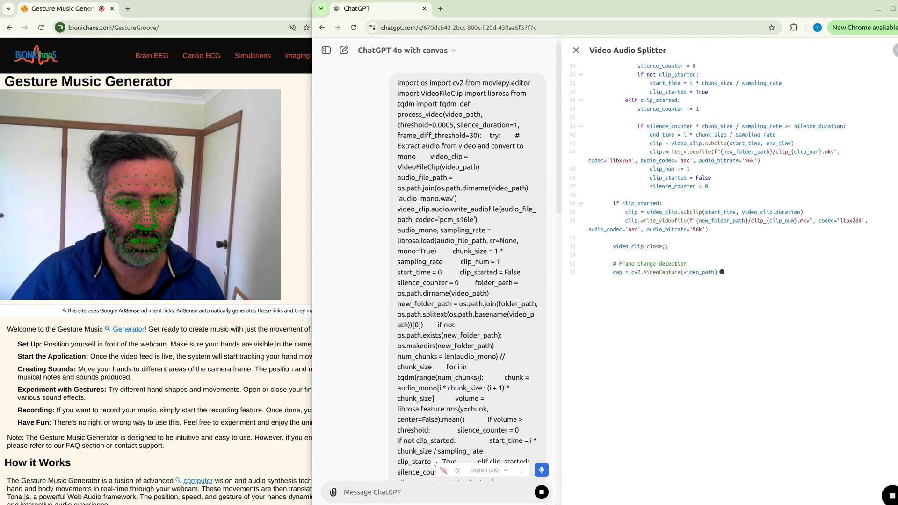
left_click_drag(308, 220, 211, 220)
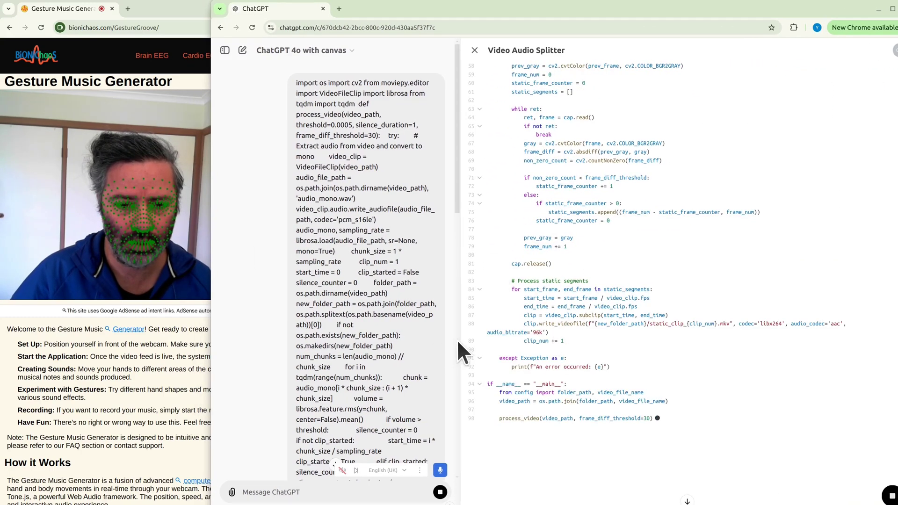
left_click_drag(461, 341, 538, 344)
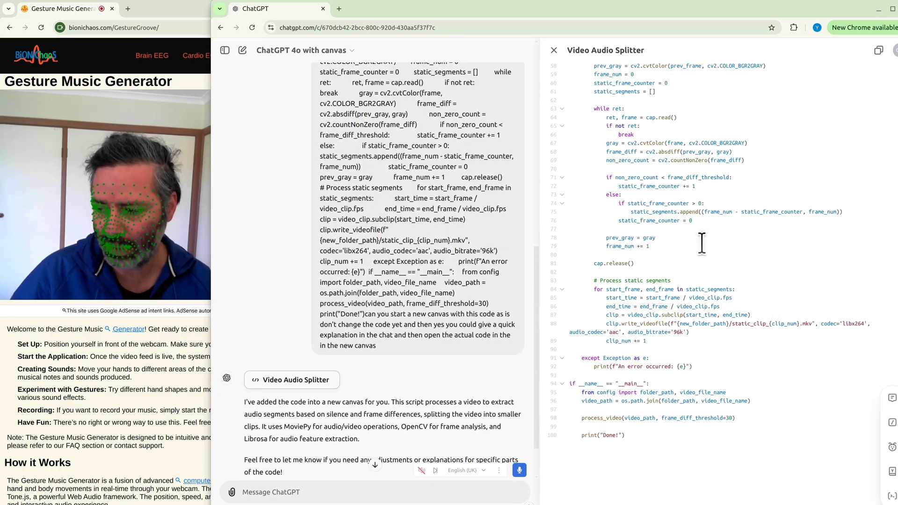
Look through the canvas code and read the chat explanation of the script, highlighting its text.
scroll(703, 262, "down", 3)
scroll(701, 293, "up", 7)
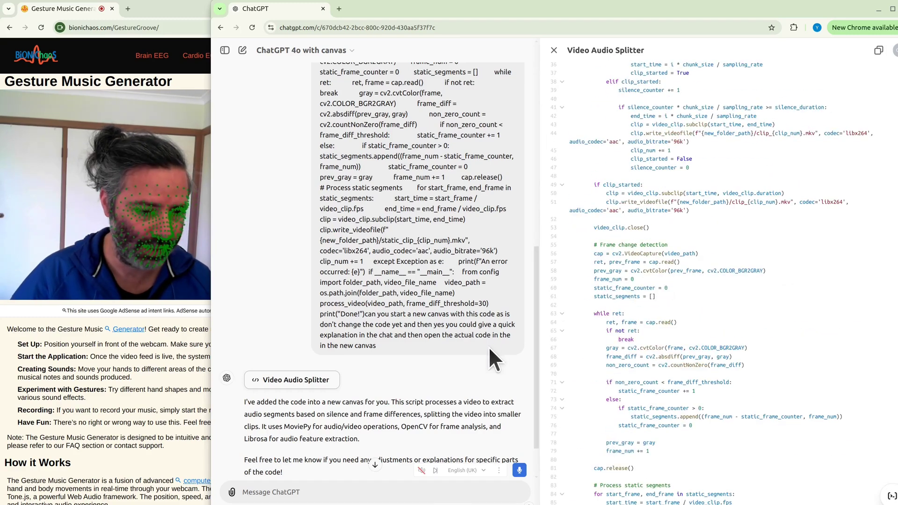
scroll(385, 406, "down", 2)
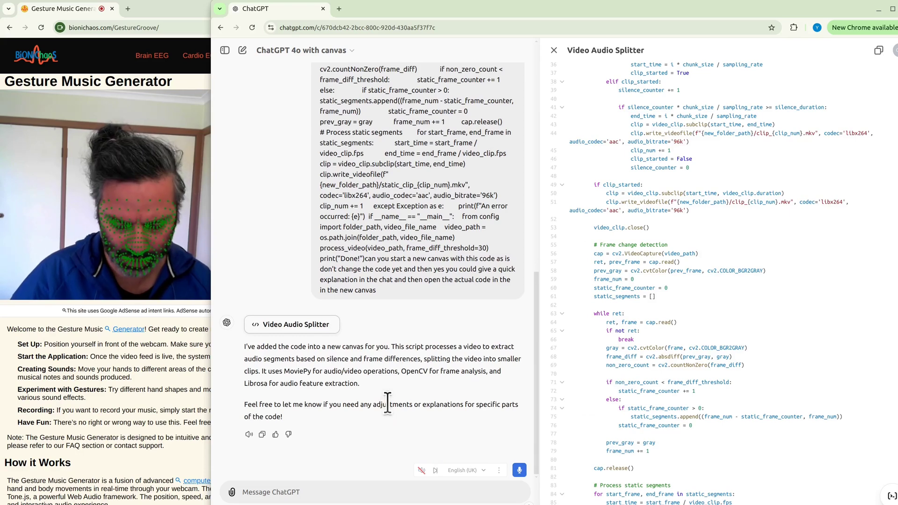
left_click_drag(296, 359, 359, 384)
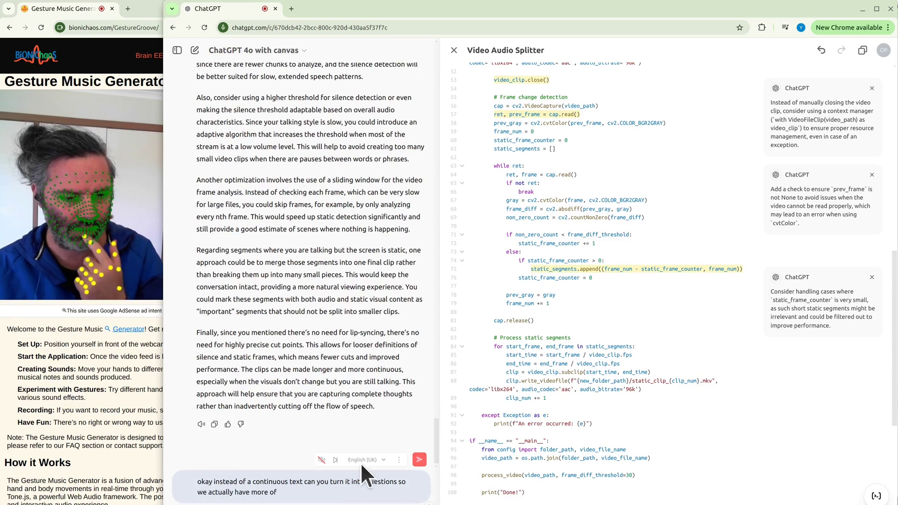
Send the dictated request to turn the continuous text into questions for more of a discussion.
left_click(420, 460)
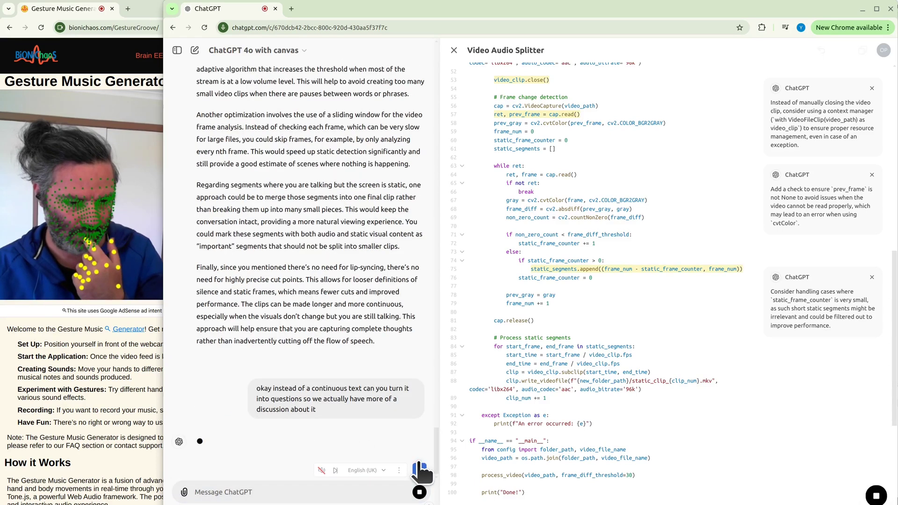